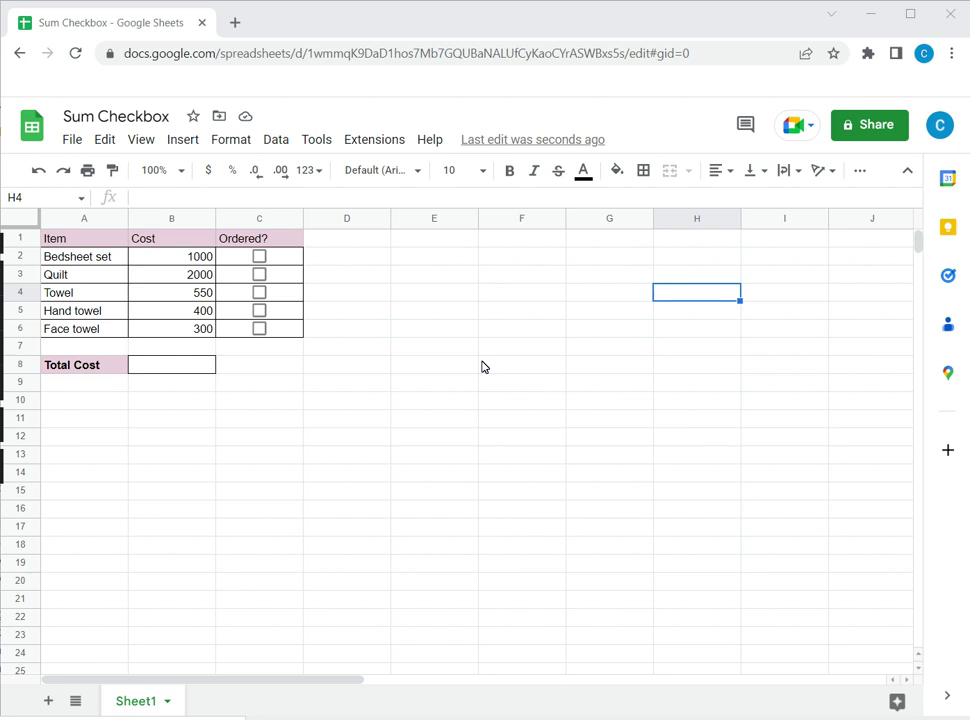
Toggle the Ordered checkbox of the Bedsheet set on and off to compare its underlying cell values
left_click(292, 260)
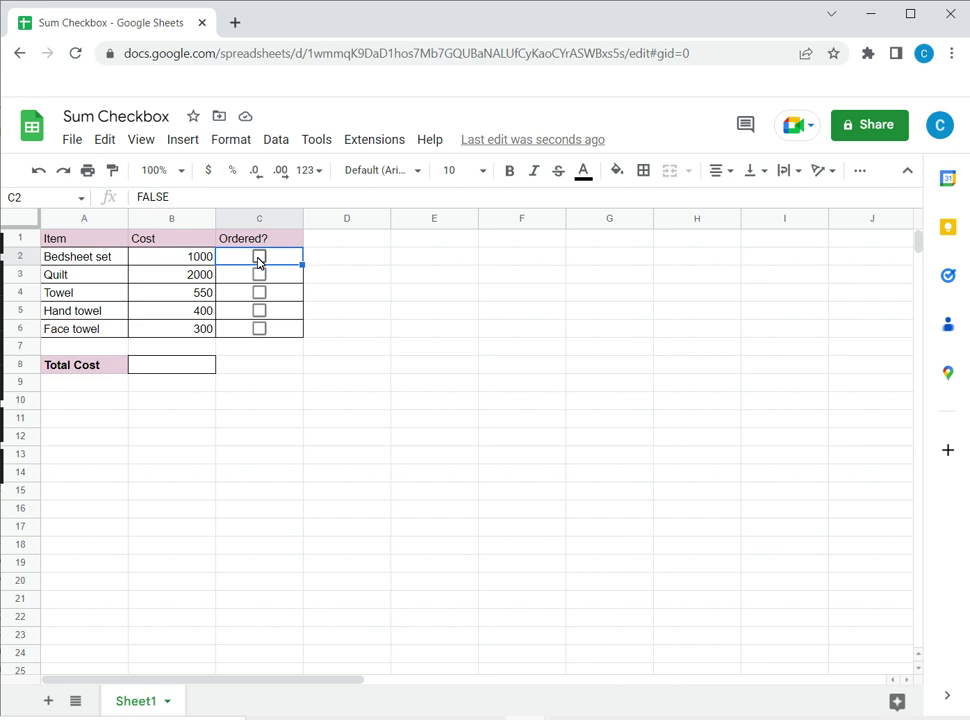
left_click(258, 259)
left_click(258, 259)
left_click(259, 257)
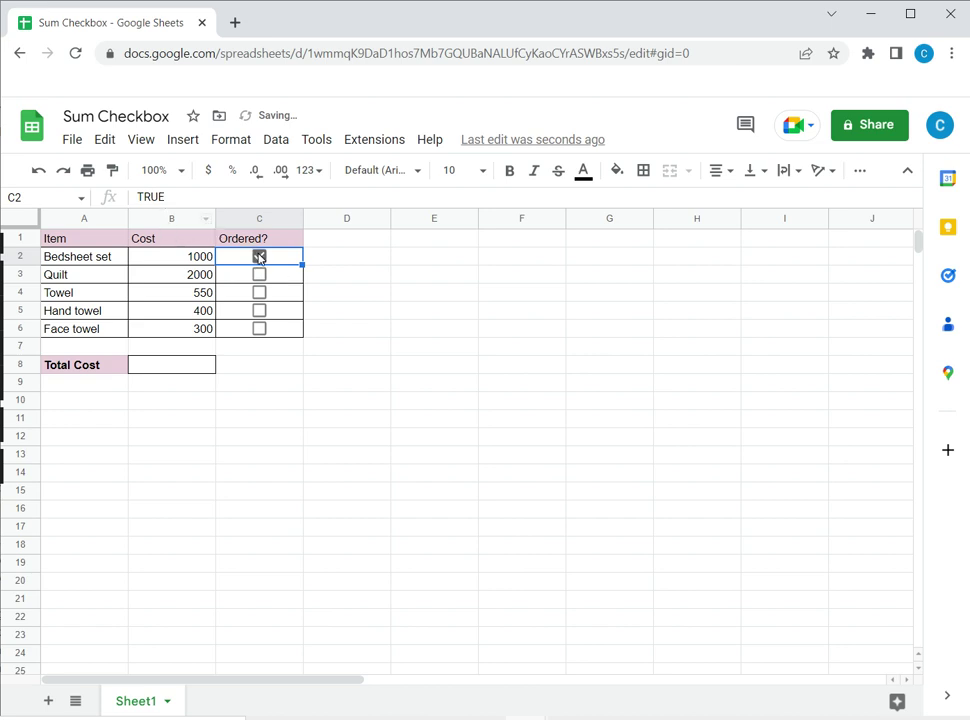
left_click(259, 257)
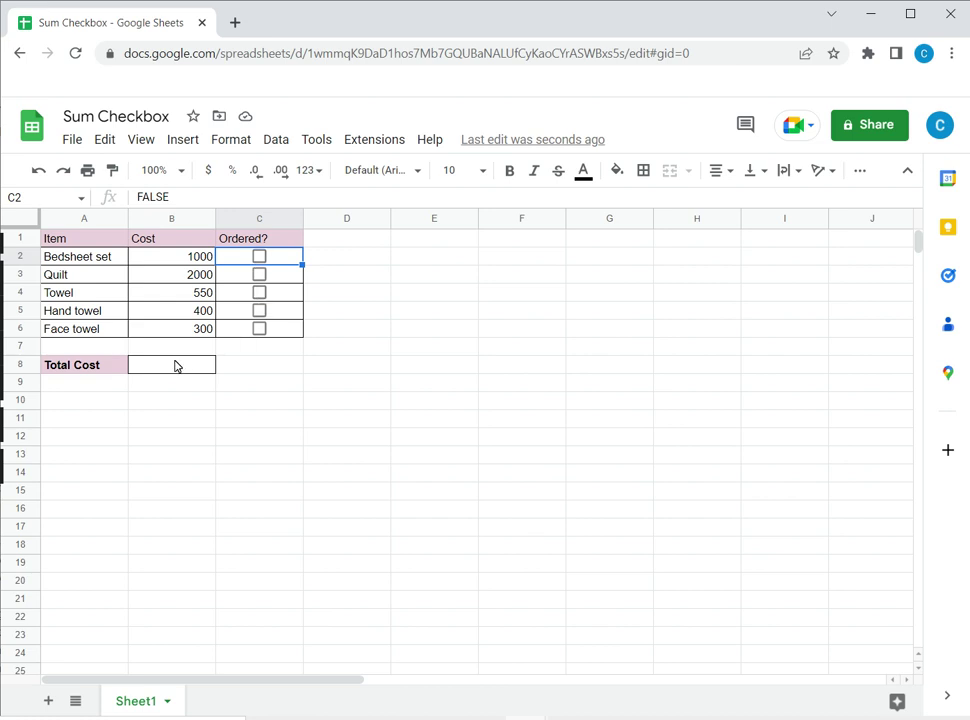
left_click(346, 366)
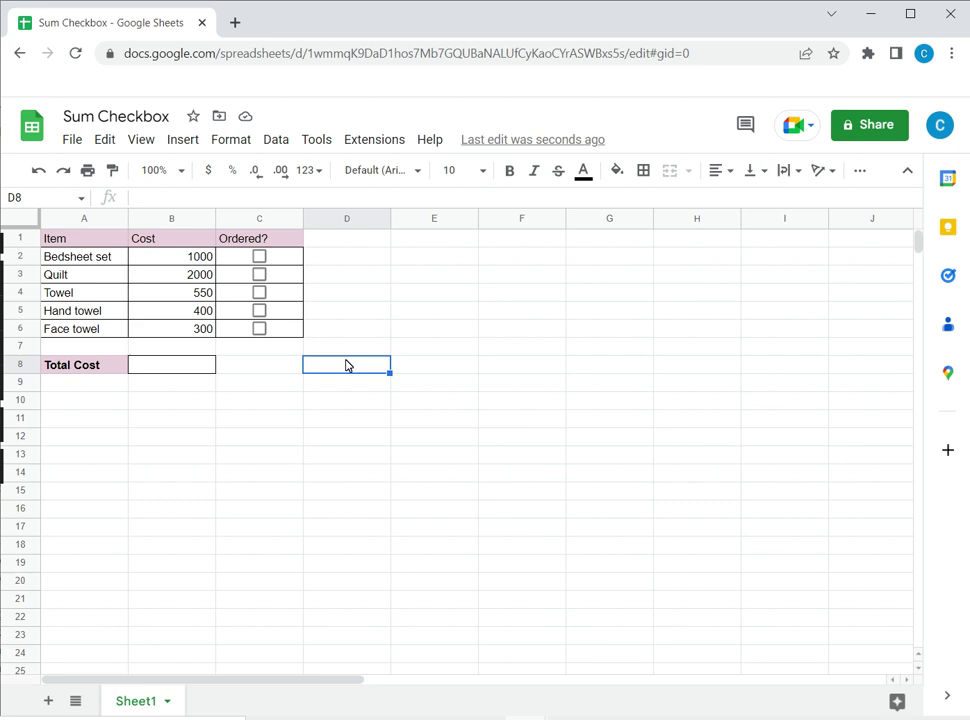
Begin a formula in the Total Cost cell B8 with a SUM nested inside ARRAYFORMULA: =arrayformula(sum(
left_click(193, 367)
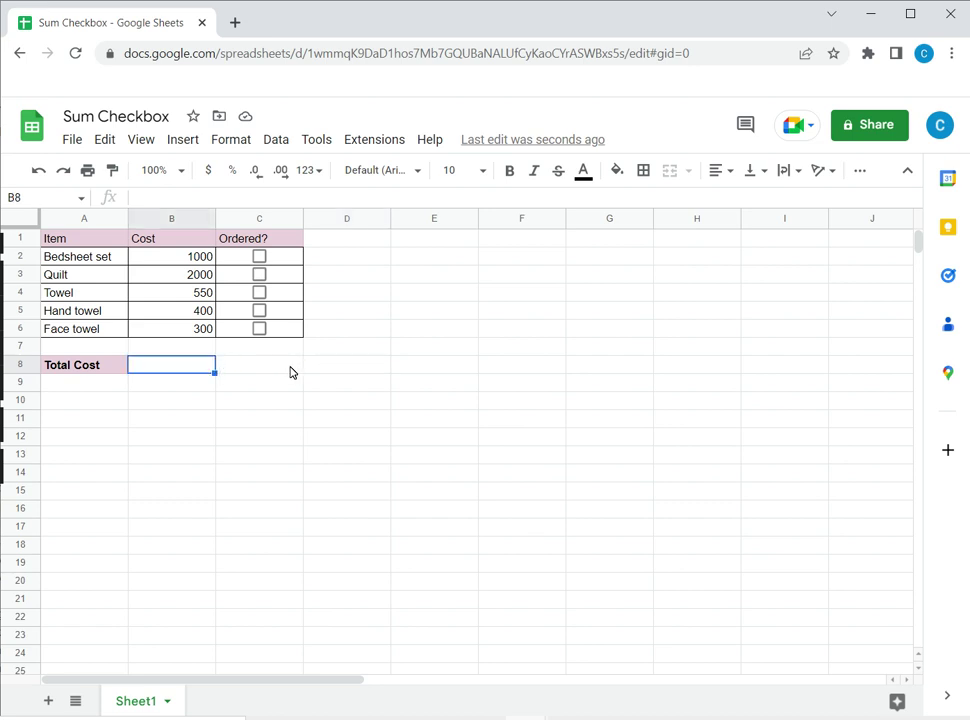
type("=ar")
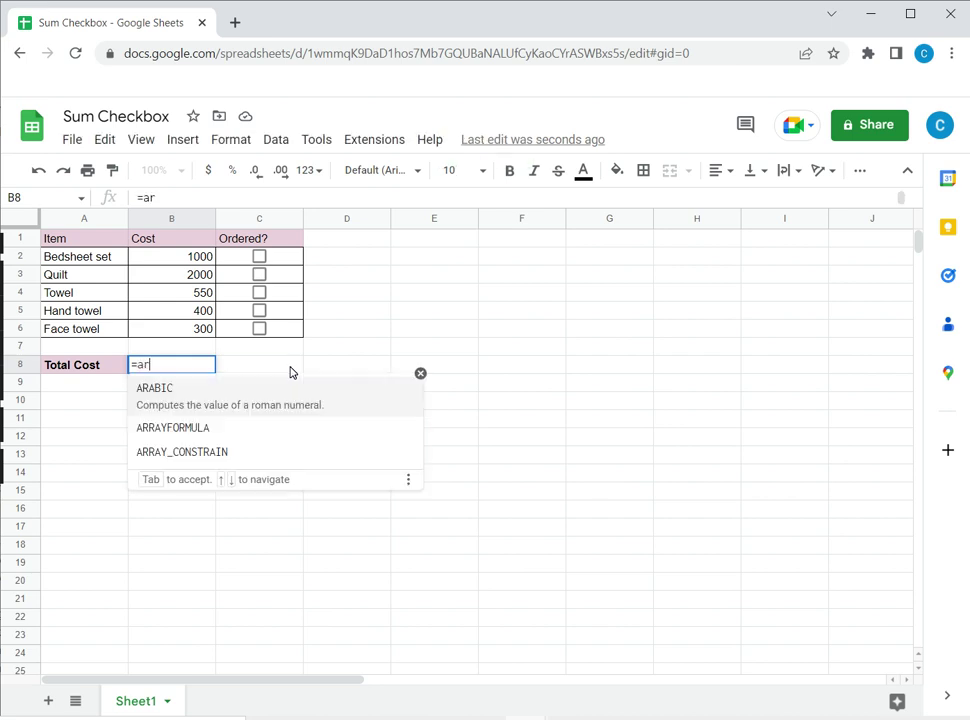
type("ray")
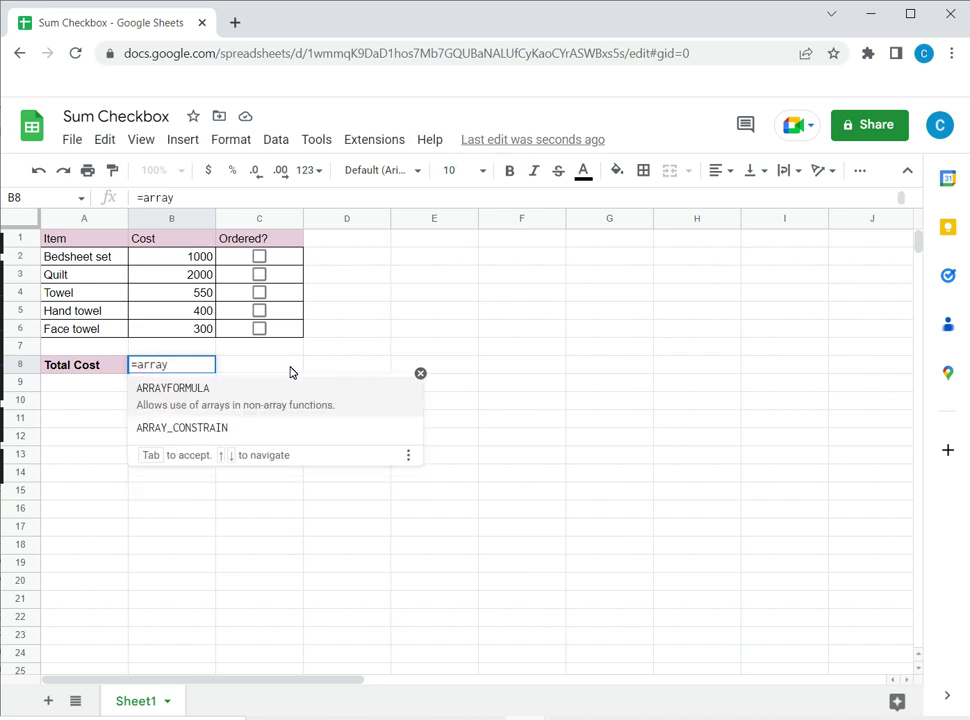
type("formu")
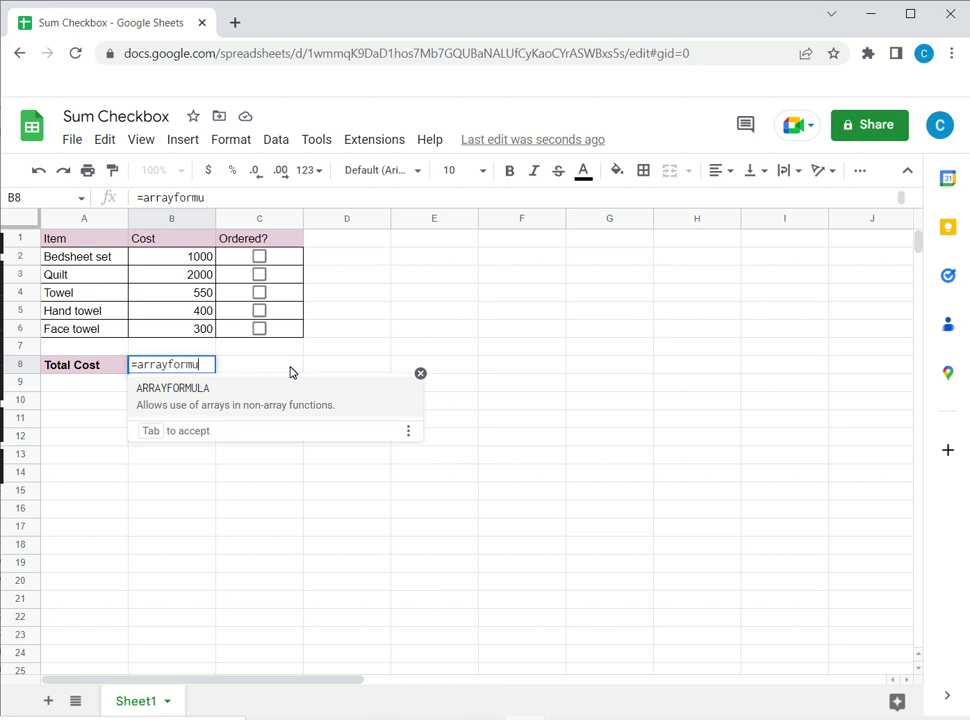
type("la(")
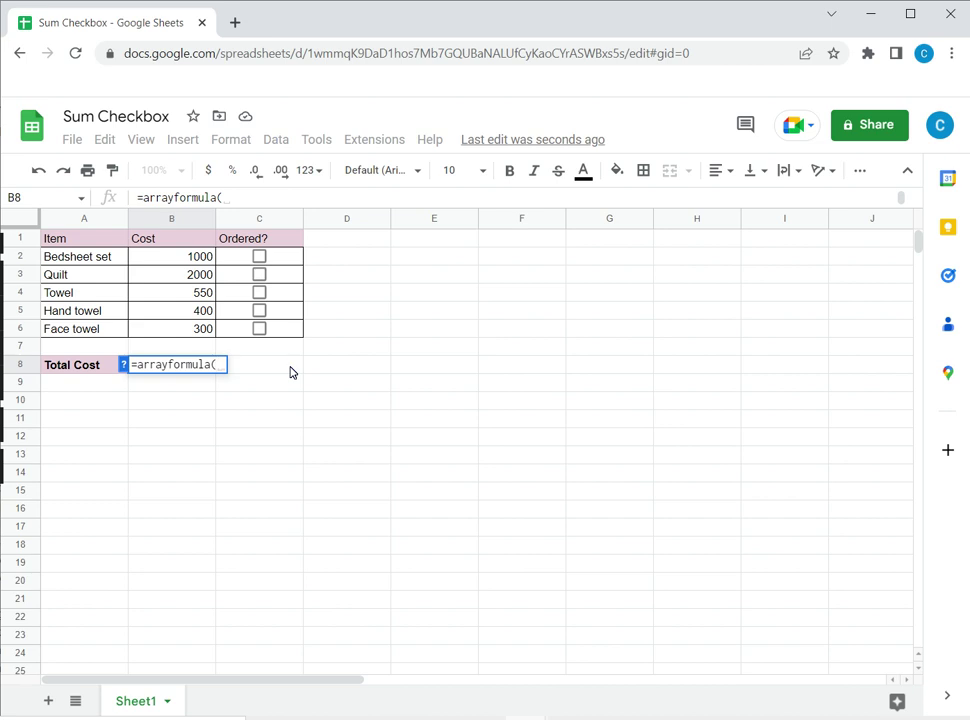
type("sum(")
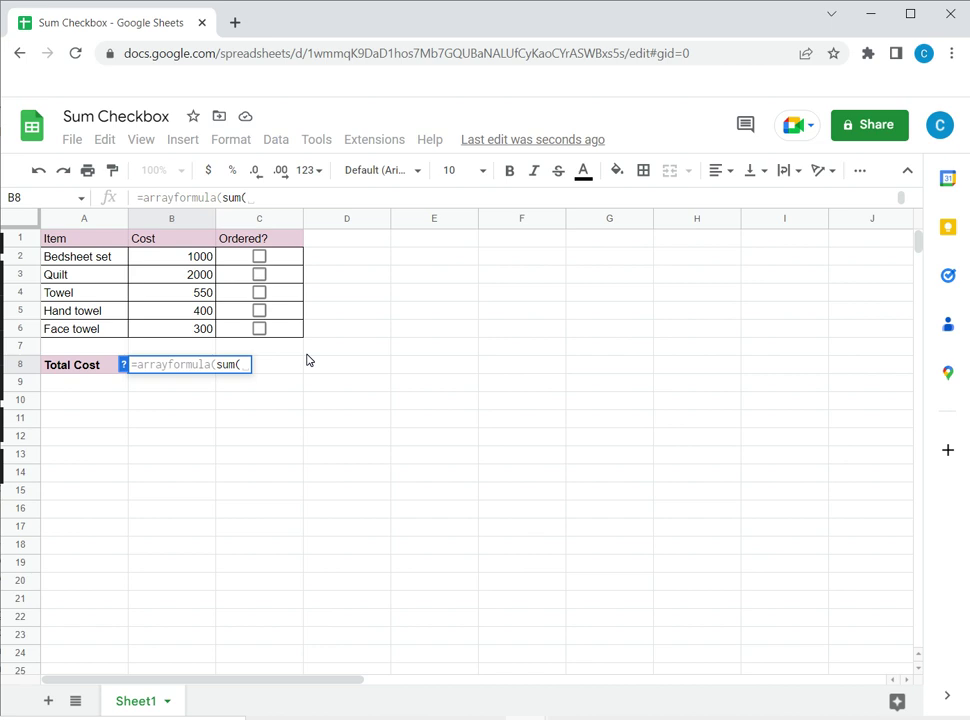
Give the SUM the cost range B2:B3 multiplied by the checkbox range C2:C6
left_click(167, 260)
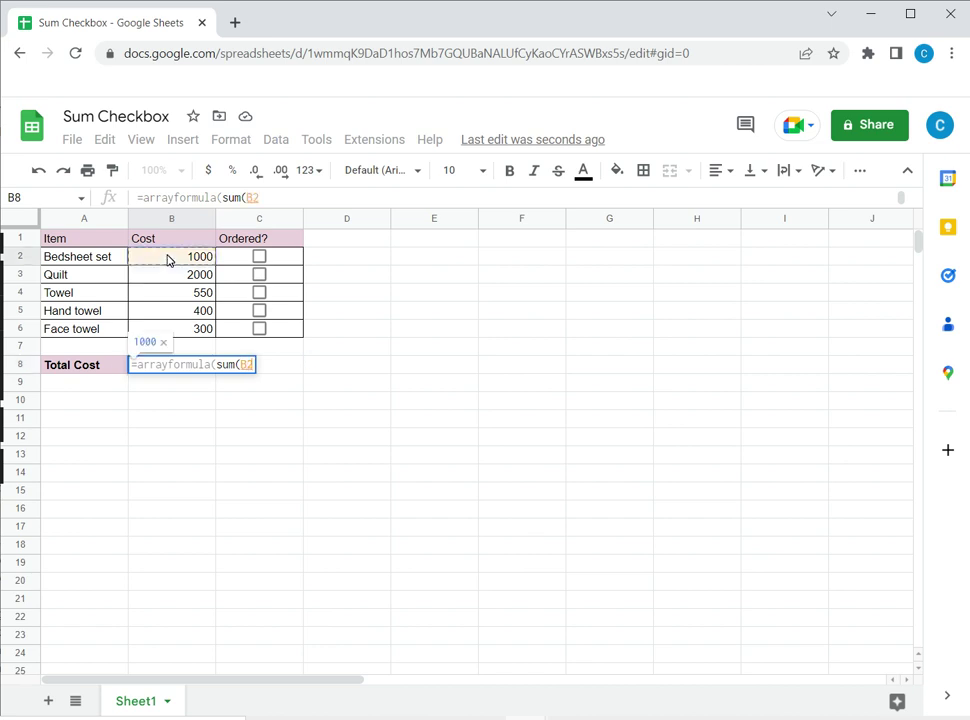
key("shift+Down")
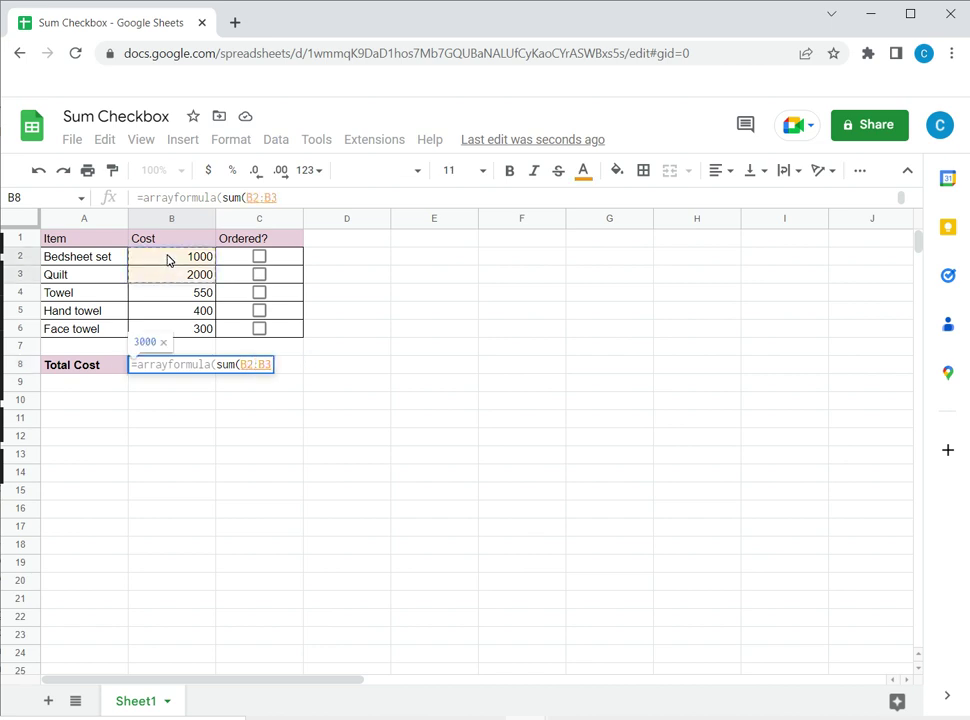
type("*")
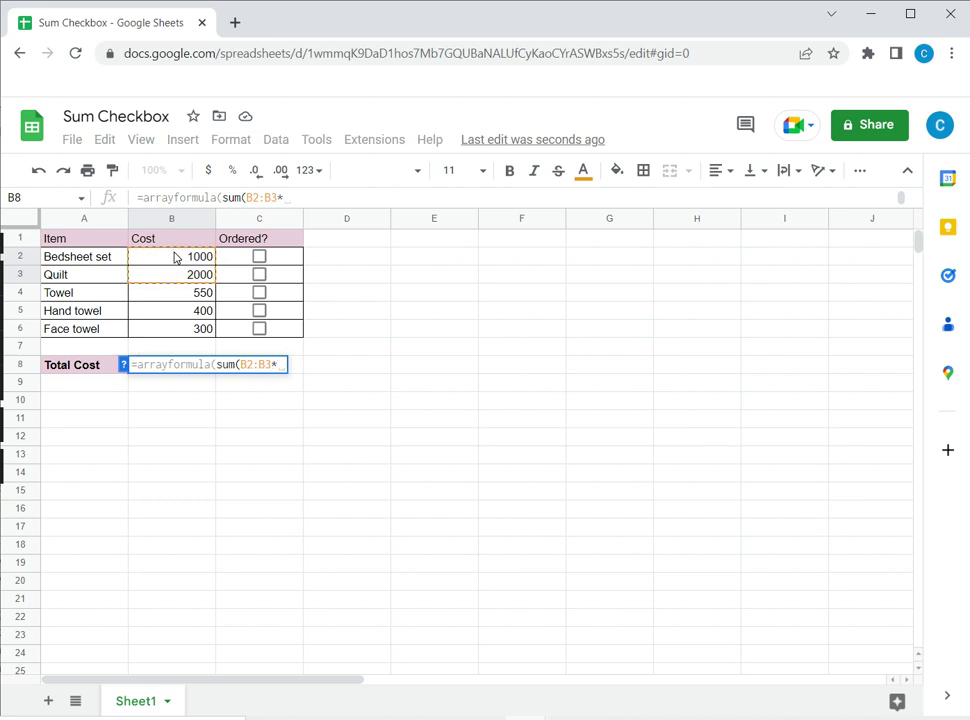
left_click(295, 262)
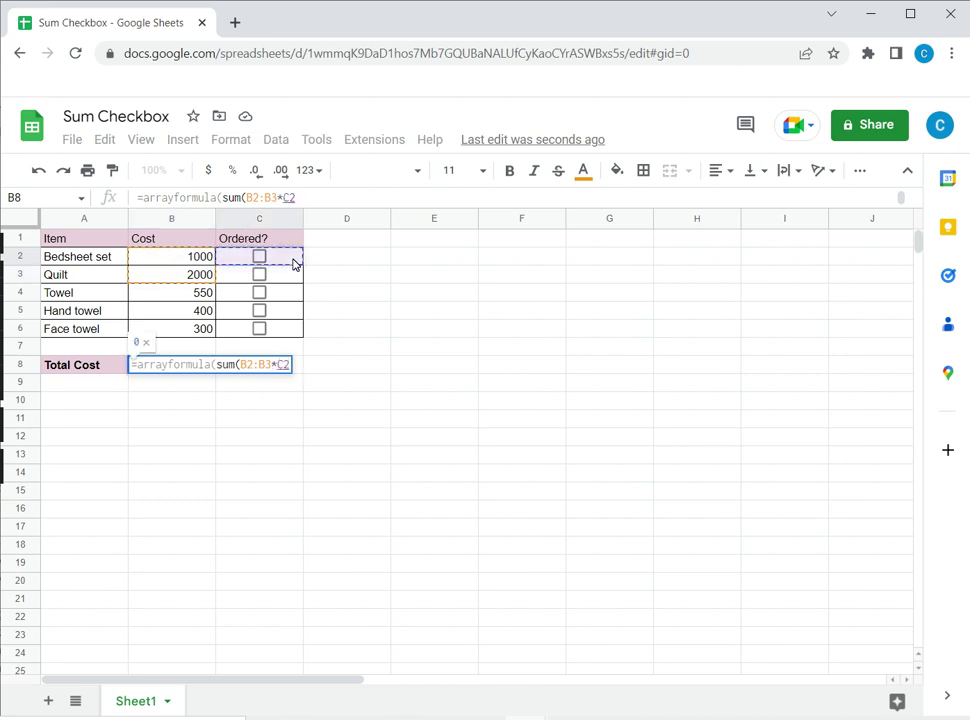
key("shift+Down")
key("shift+Down")
key("shift+Down")
key("shift+Down")
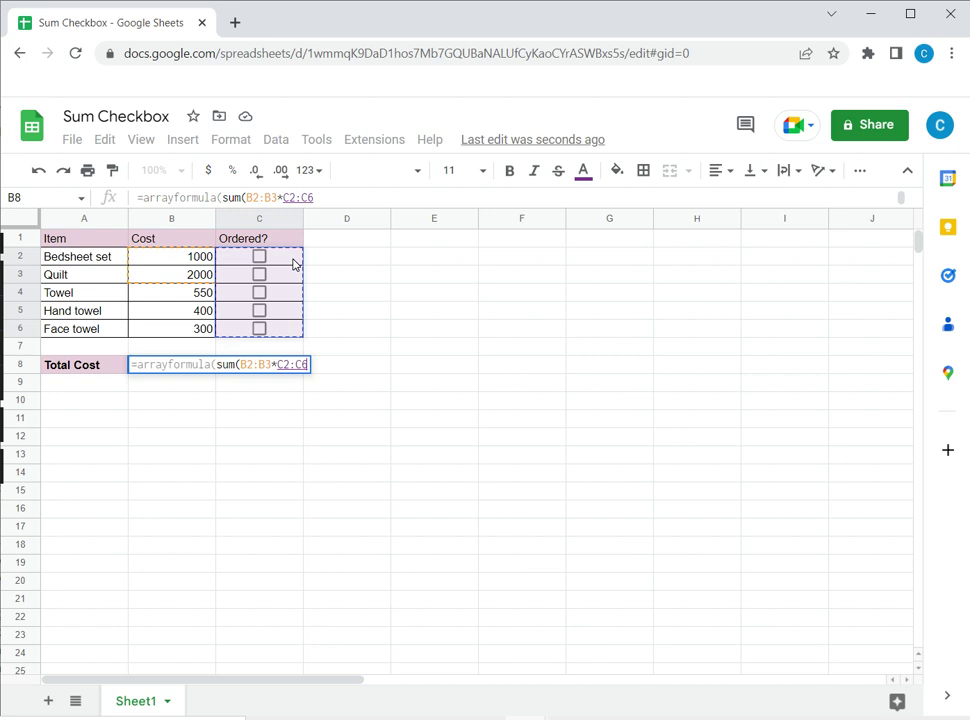
Extend the cost range to B2:B6 and complete the formula in B8 as =arrayformula(sum(B2:B6*C2:C6))
left_click(270, 364)
key("BackSpace")
type("6")
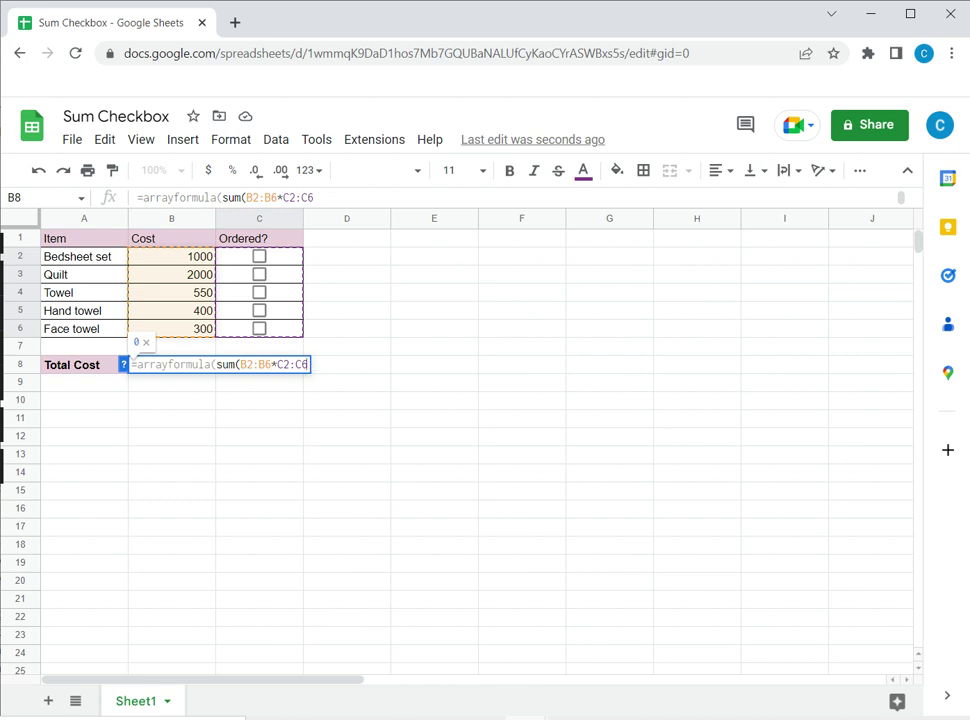
left_click(309, 364)
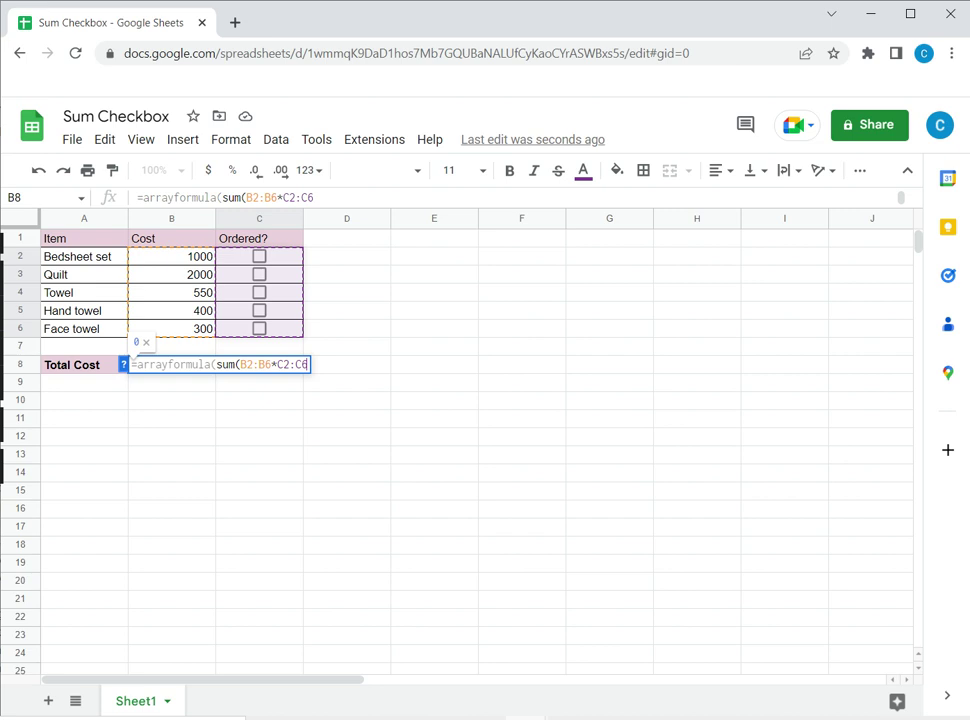
type(")")
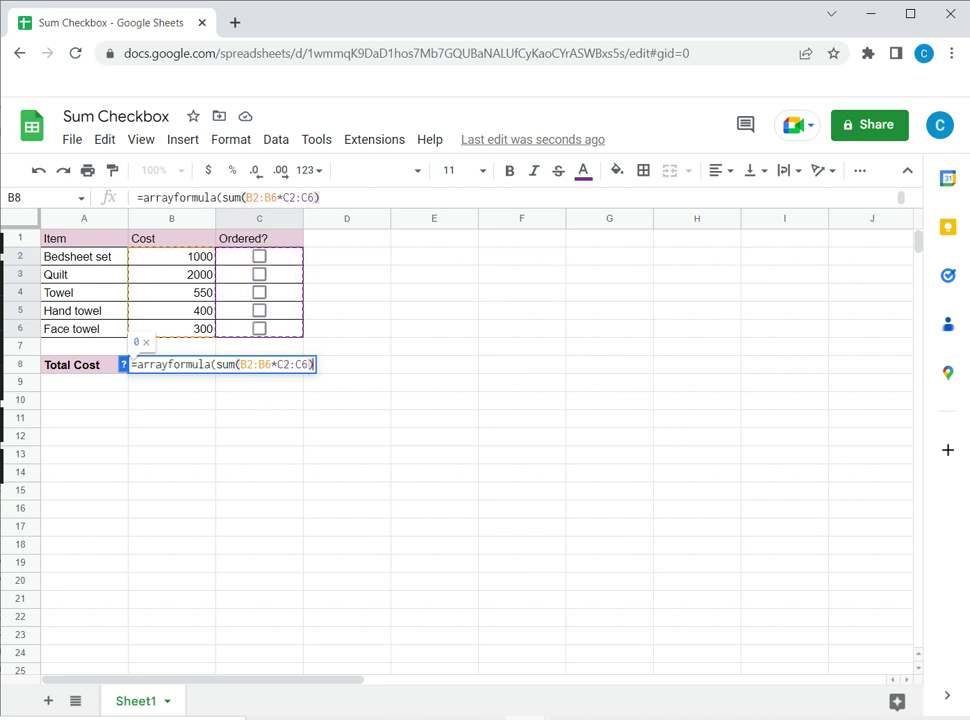
type(")")
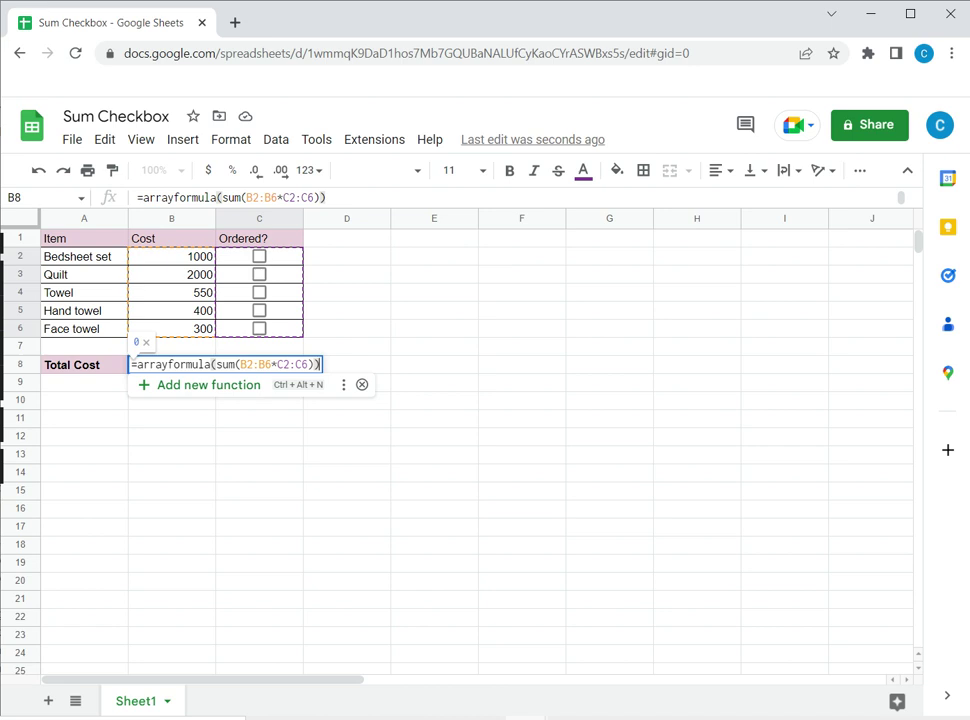
key("Return")
left_click(190, 366)
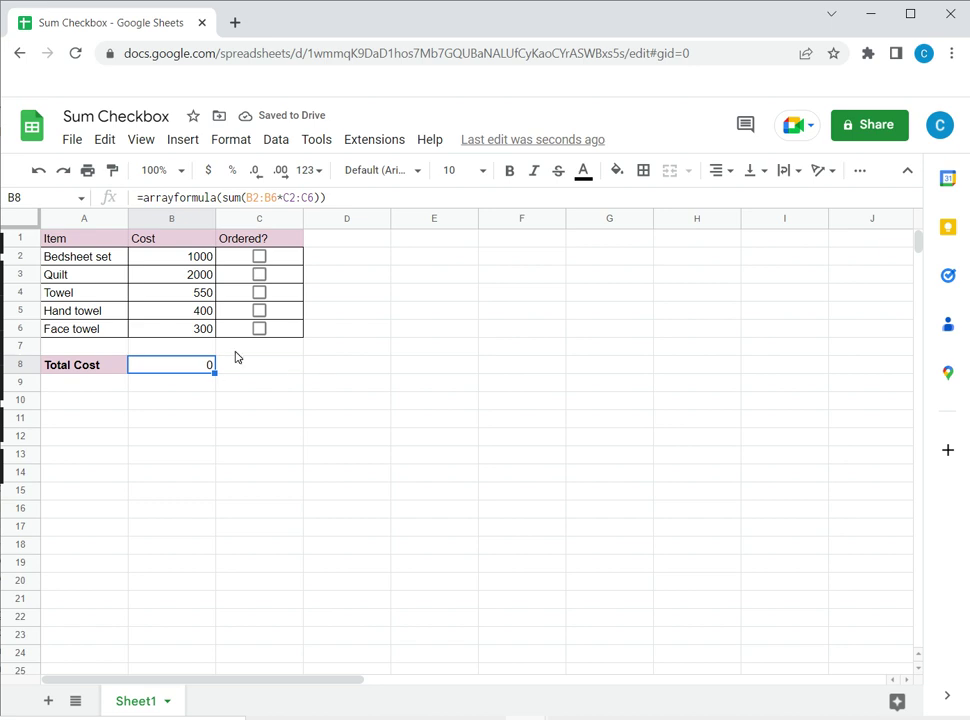
Test the total by ticking the Bedsheet set and Hand towel checkboxes, and clear both again
left_click(259, 258)
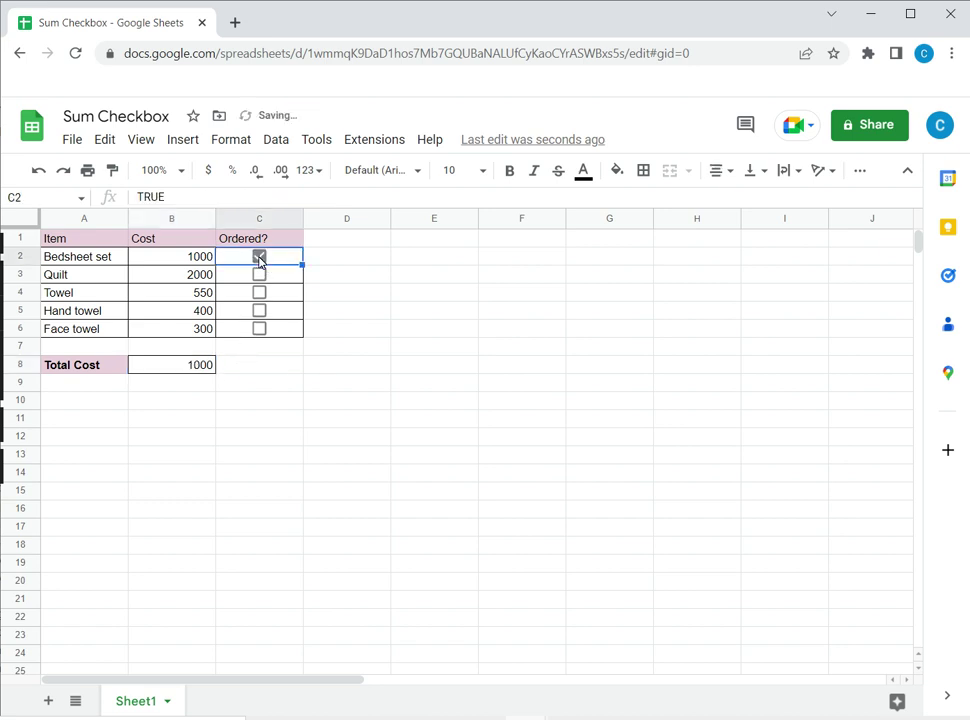
left_click(259, 311)
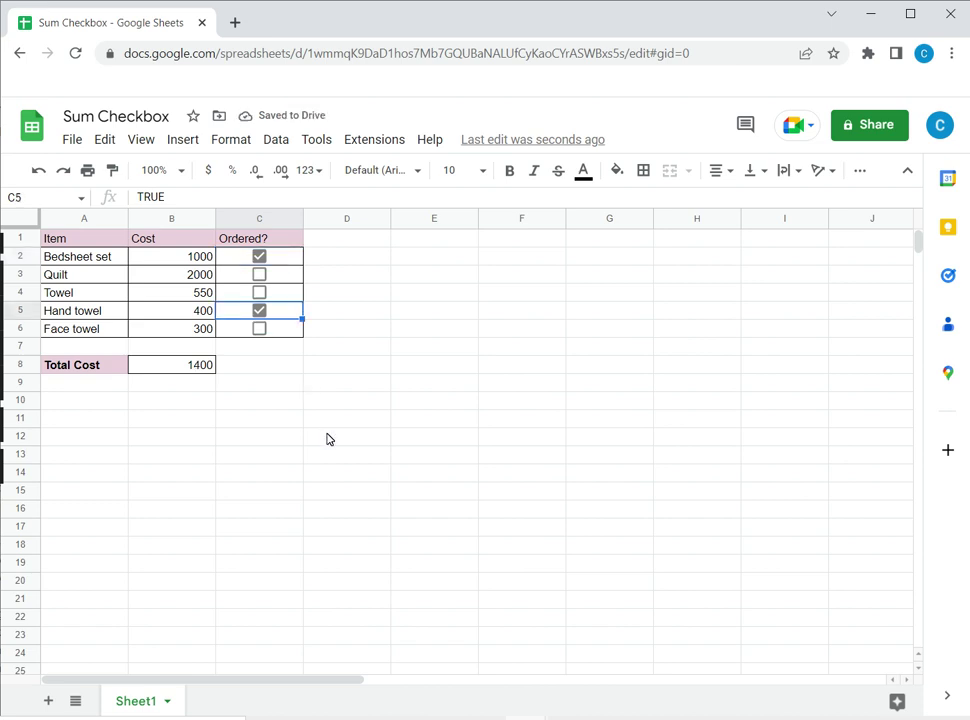
left_click(259, 311)
left_click(259, 256)
Replace the Total Cost formula in B8 with =sum(B2:B6*C2:C6), leaving the entry open
left_click(213, 372)
type("=sum(")
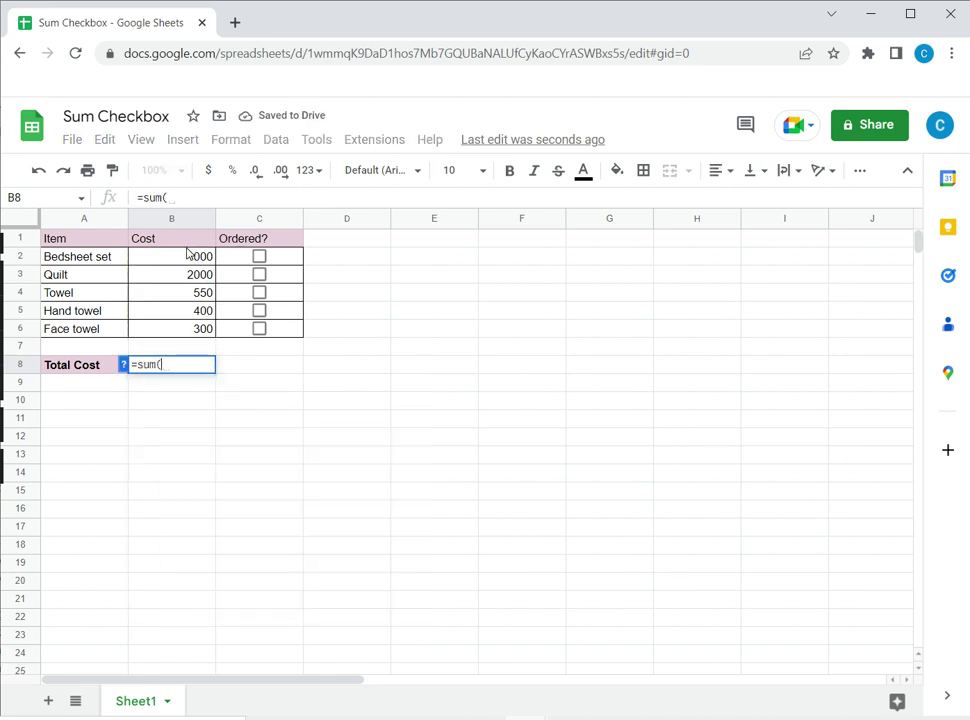
left_click(186, 259)
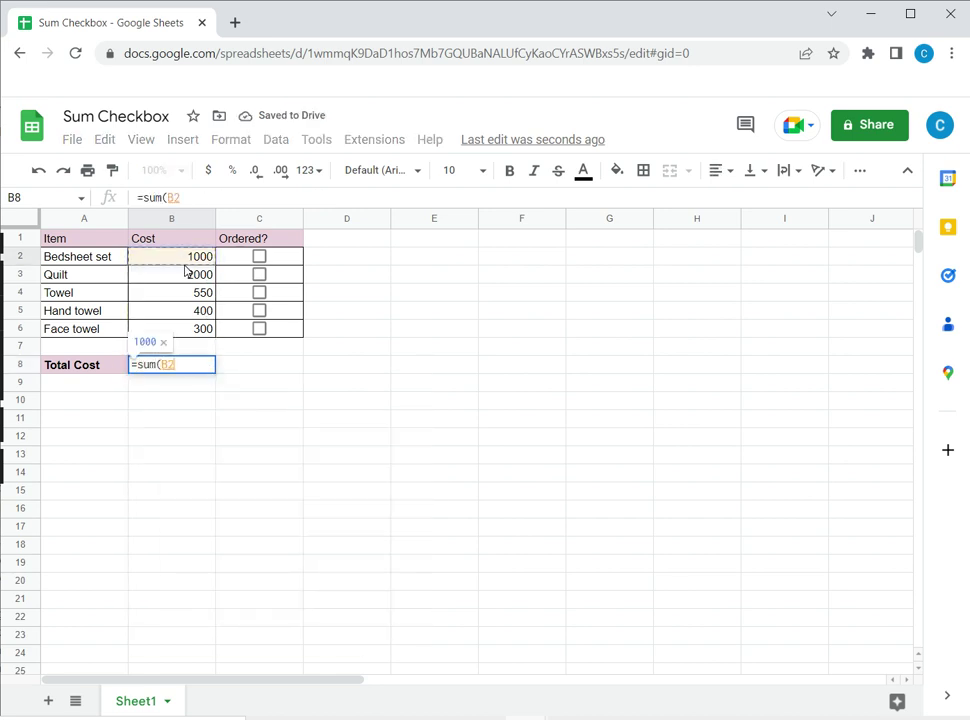
left_click(182, 333, "shift")
type("*")
left_click(286, 258)
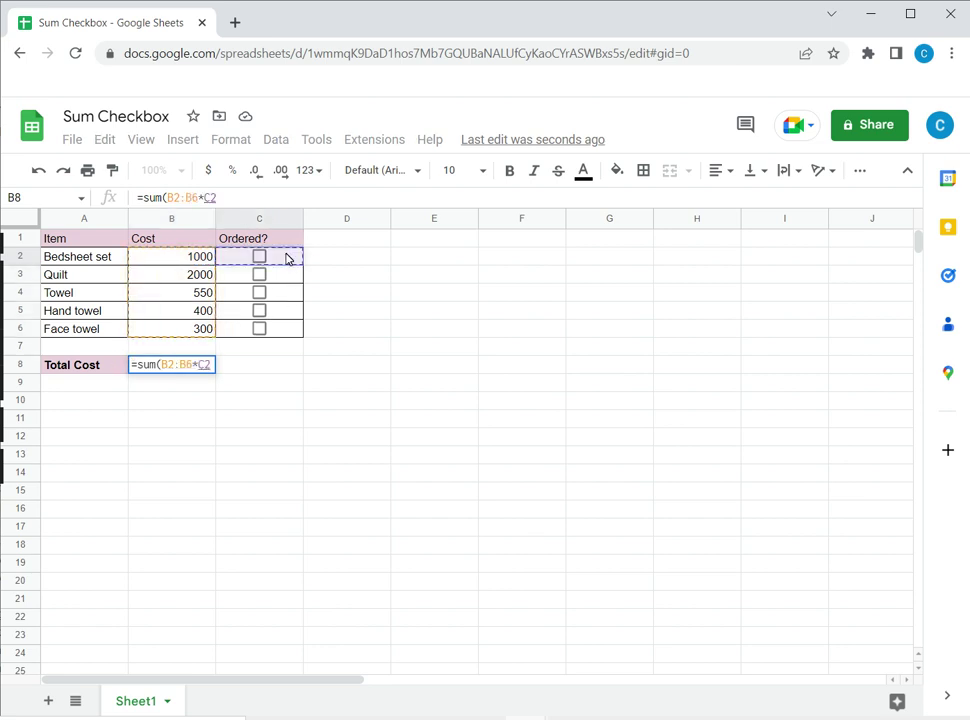
left_click(283, 333, "shift")
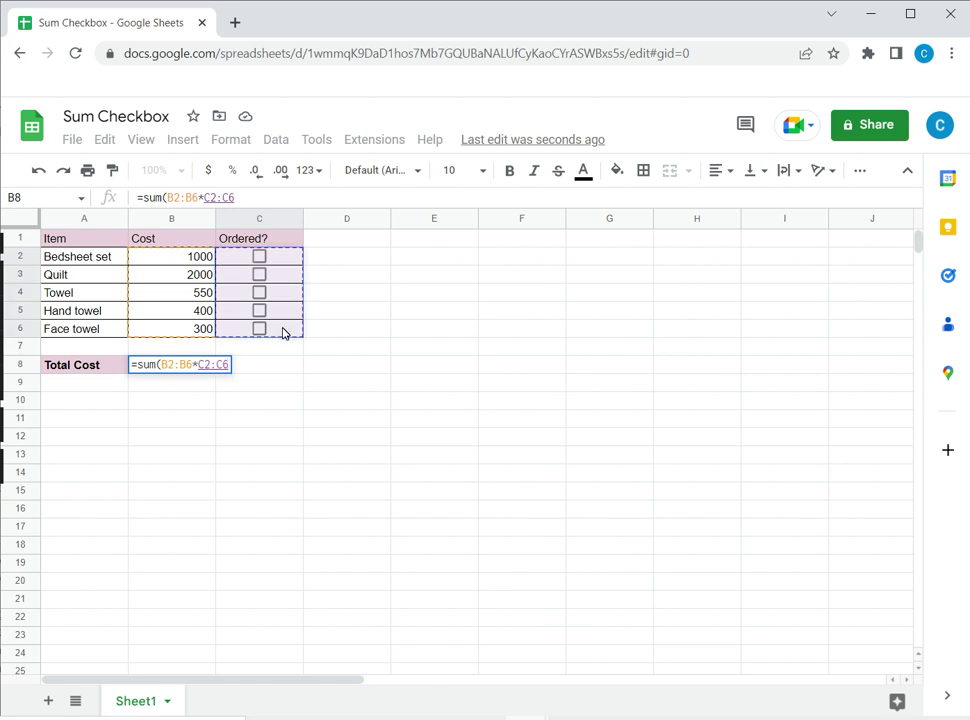
type(")")
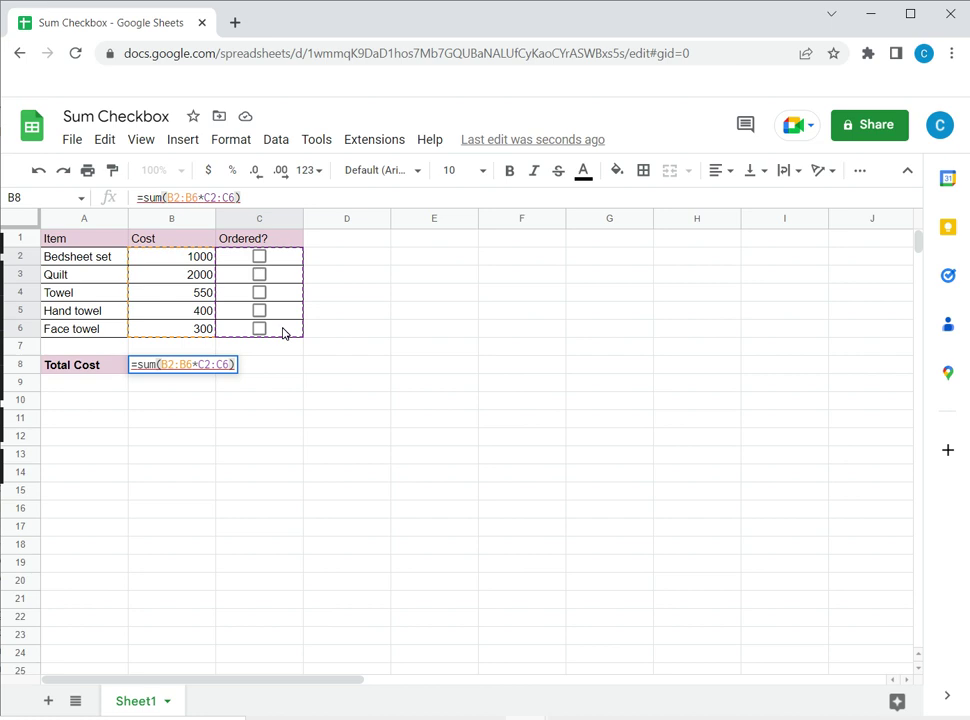
Wrap the B8 sum in ArrayFormula automatically, commit it, and review the resulting formula
key("ctrl+shift+Return")
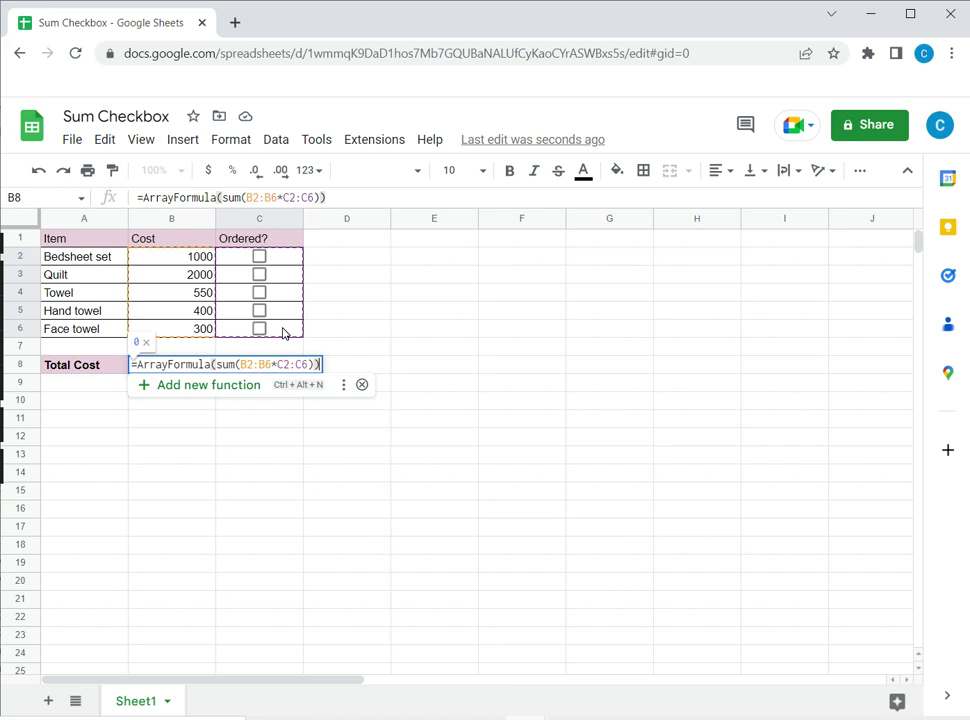
key("Return")
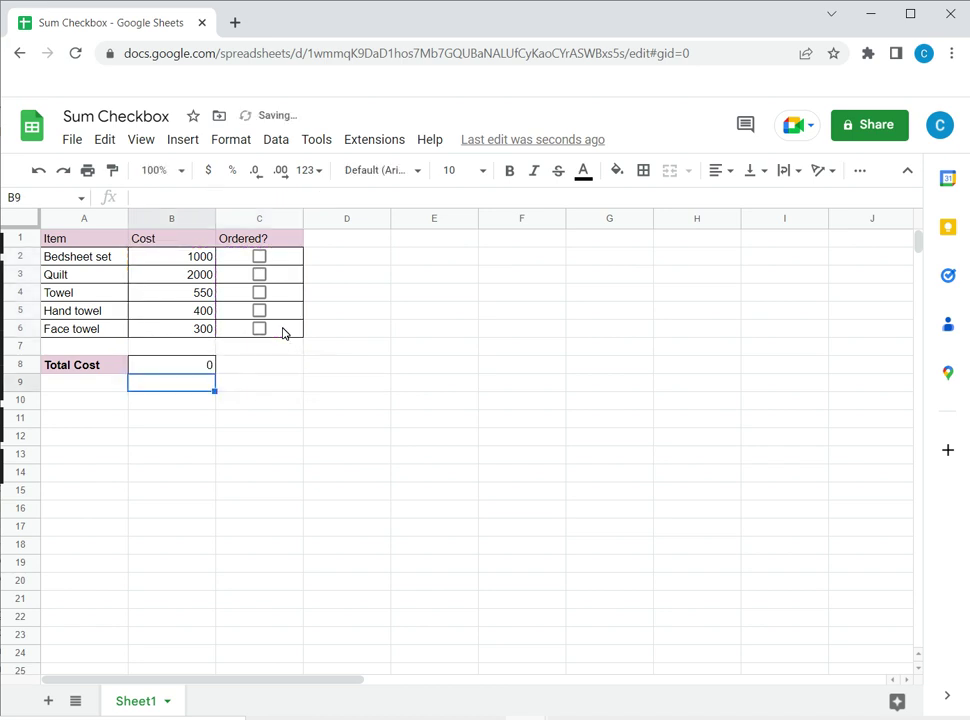
left_click(180, 367)
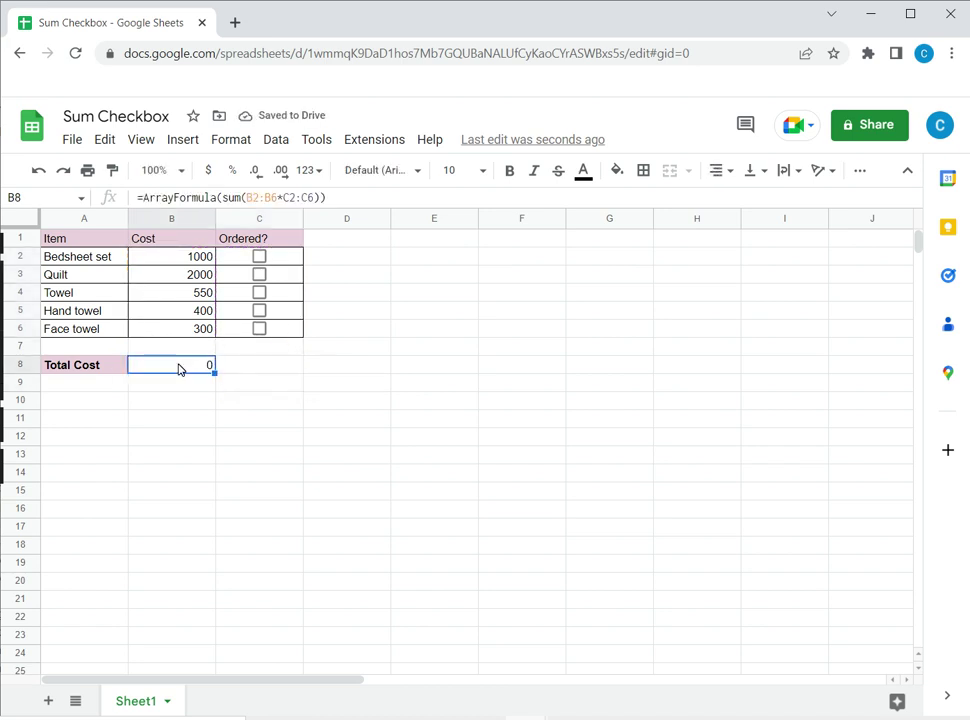
Mark the Towel and Face towel as ordered to test the total
left_click(260, 293)
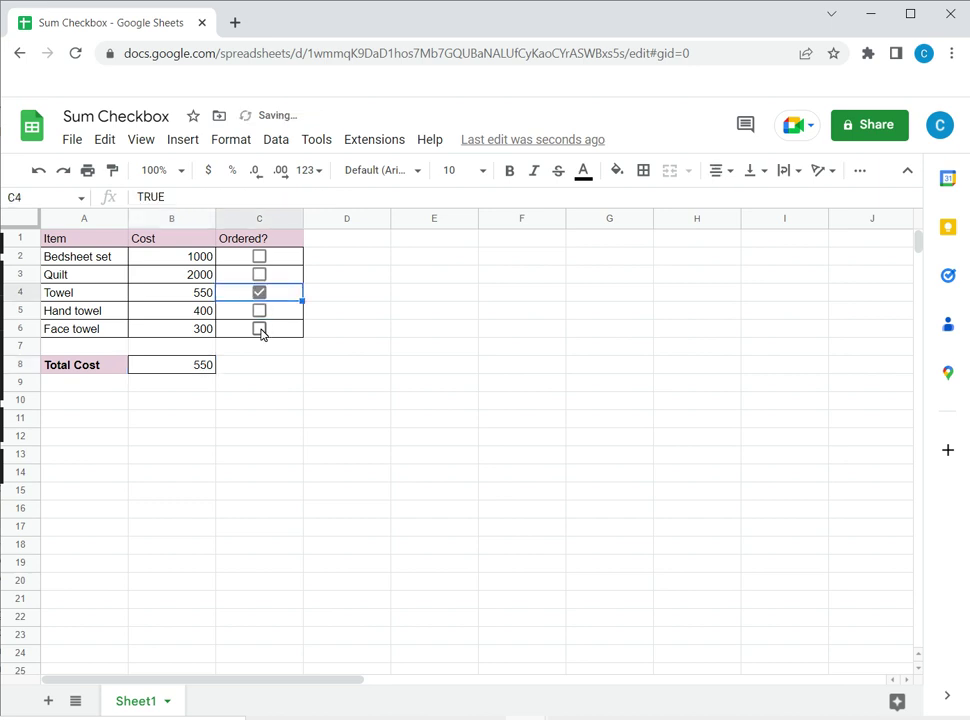
left_click(260, 329)
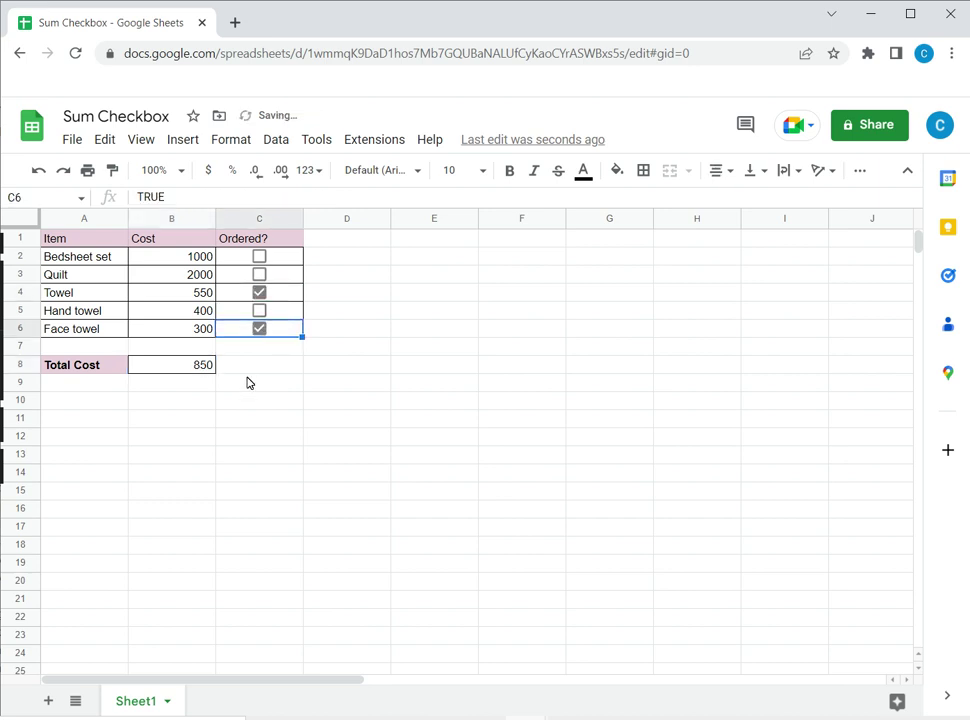